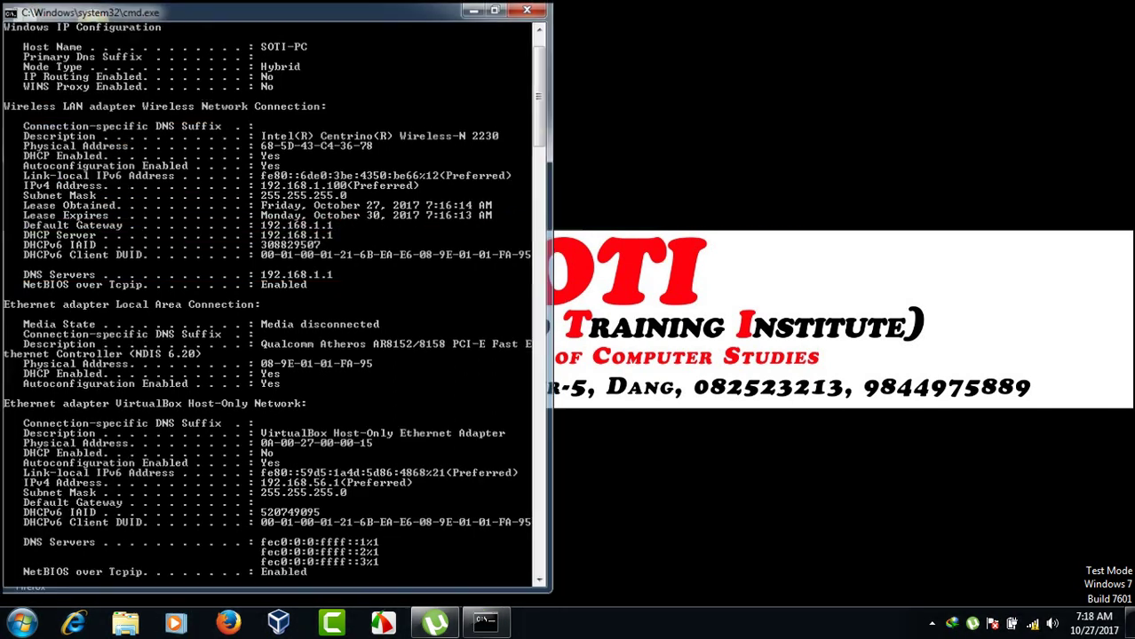
# Close the Command Prompt window showing the ipconfig output.
pyautogui.hotkey('alt', 'F4')
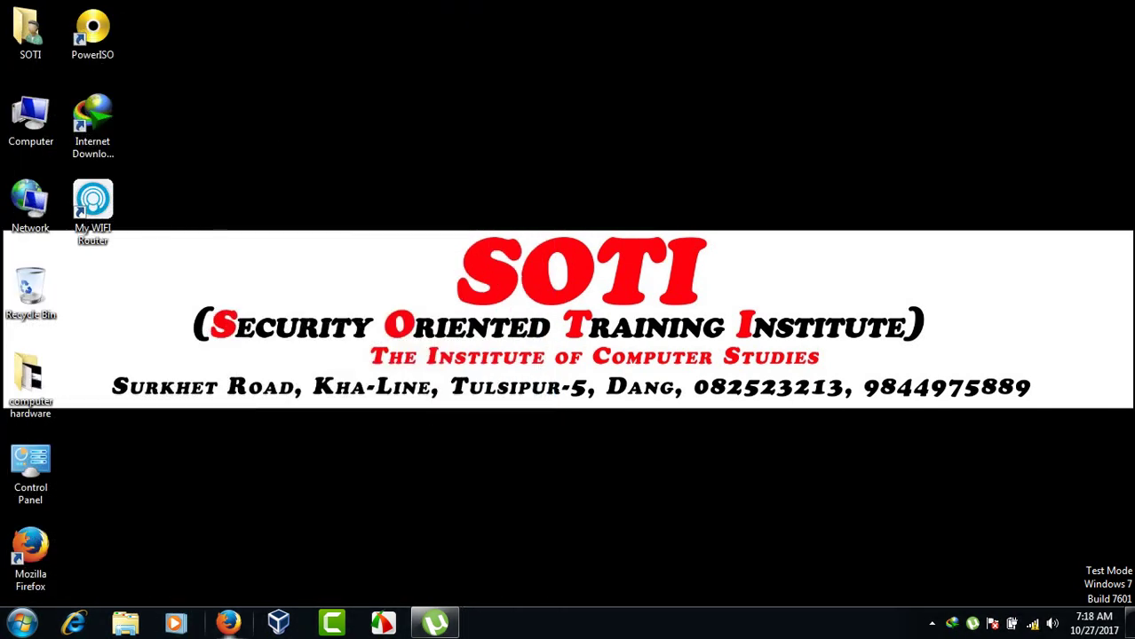
# Open Firefox and load the router page at 192.168.1.1.
pyautogui.click(229, 623)
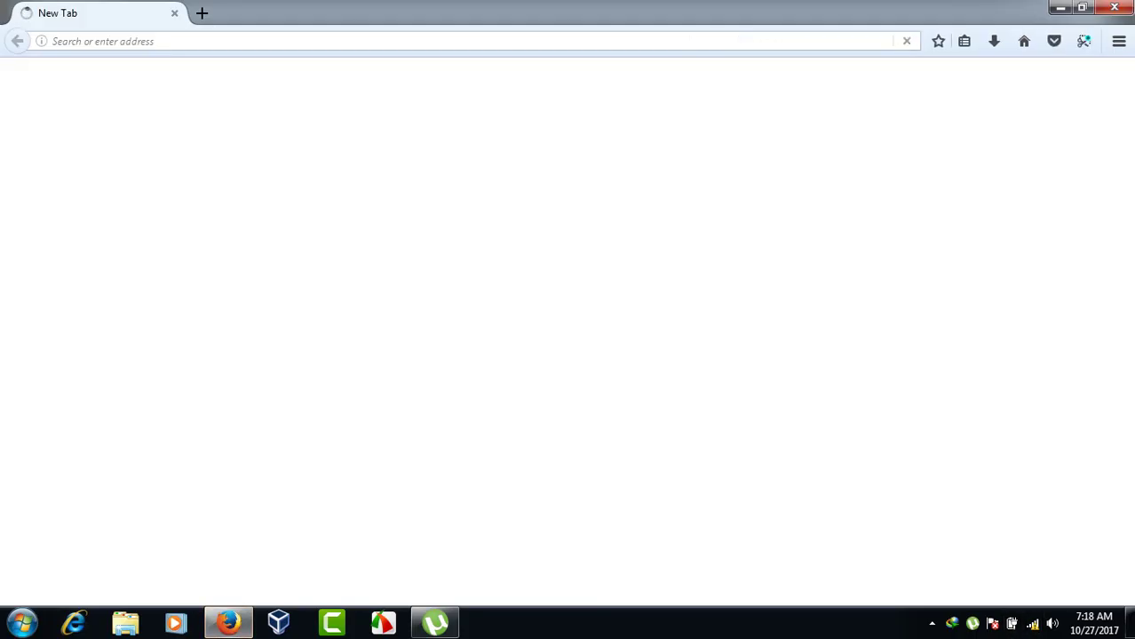
pyautogui.write('192.')
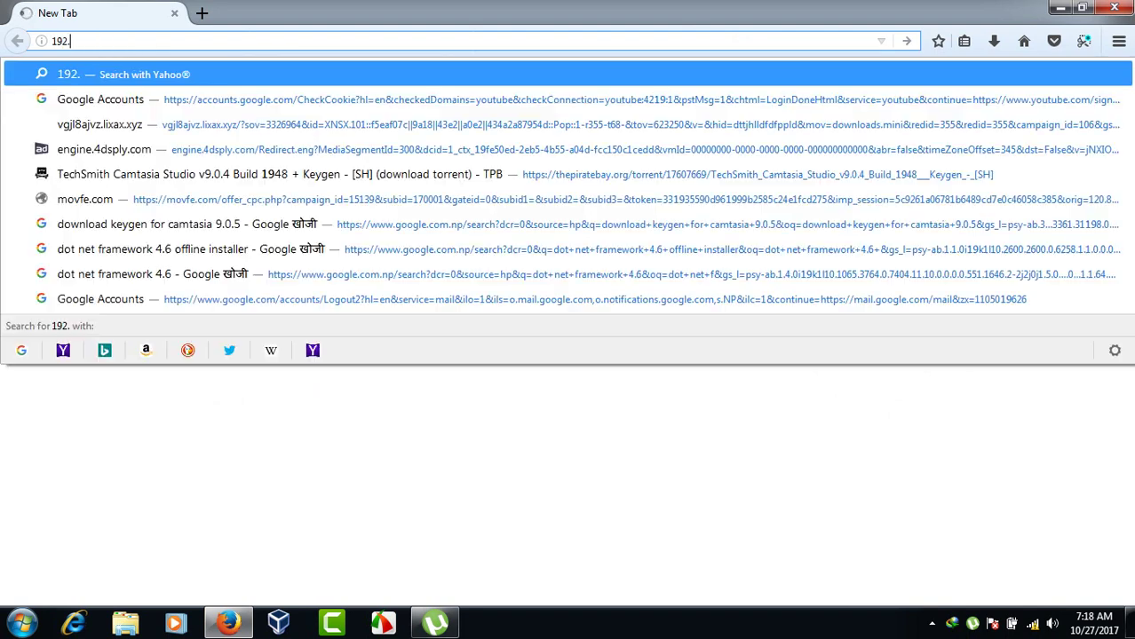
pyautogui.write('168.1.1')
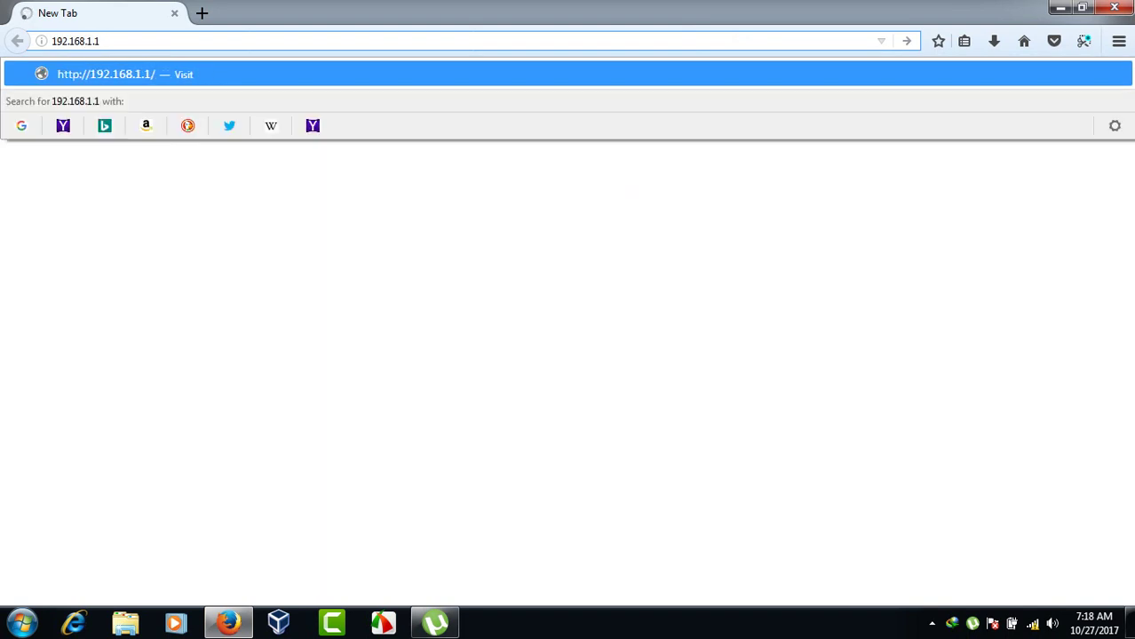
pyautogui.press('Return')
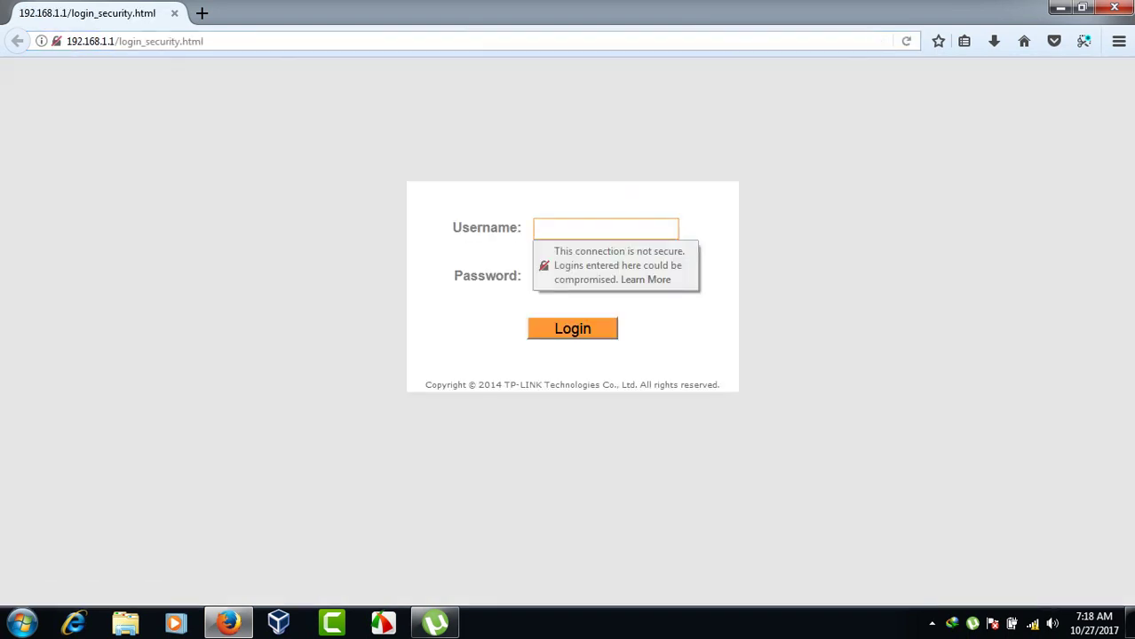
# Log in with the administrator username and password, fixing a mistyped password.
pyautogui.press('Tab')
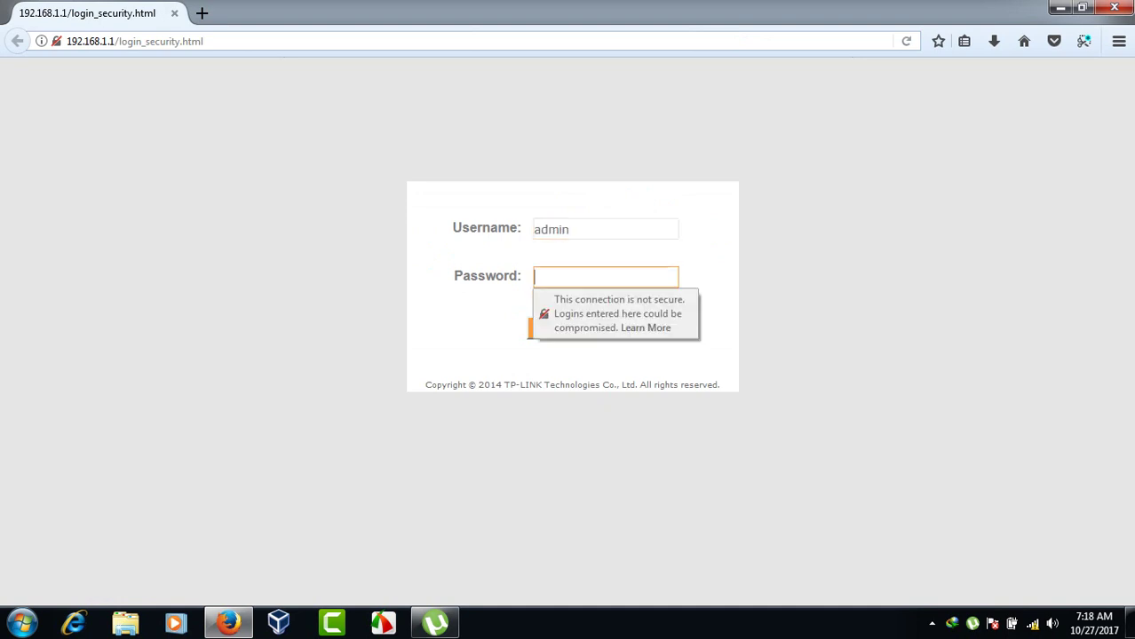
pyautogui.press('Return')
pyautogui.press('Return')
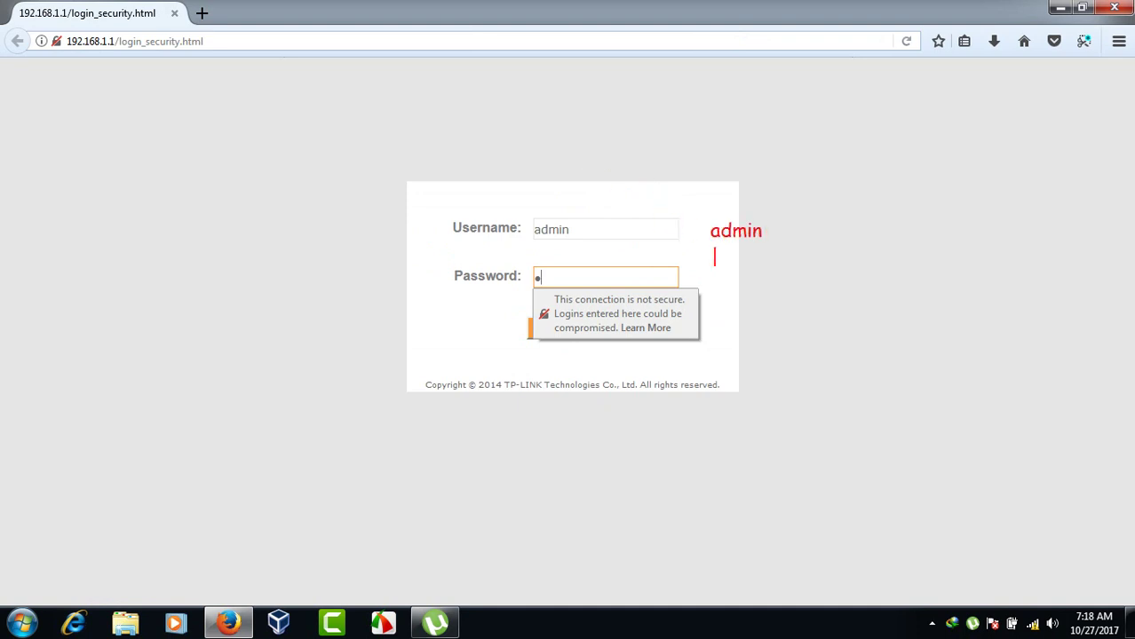
pyautogui.press('Escape')
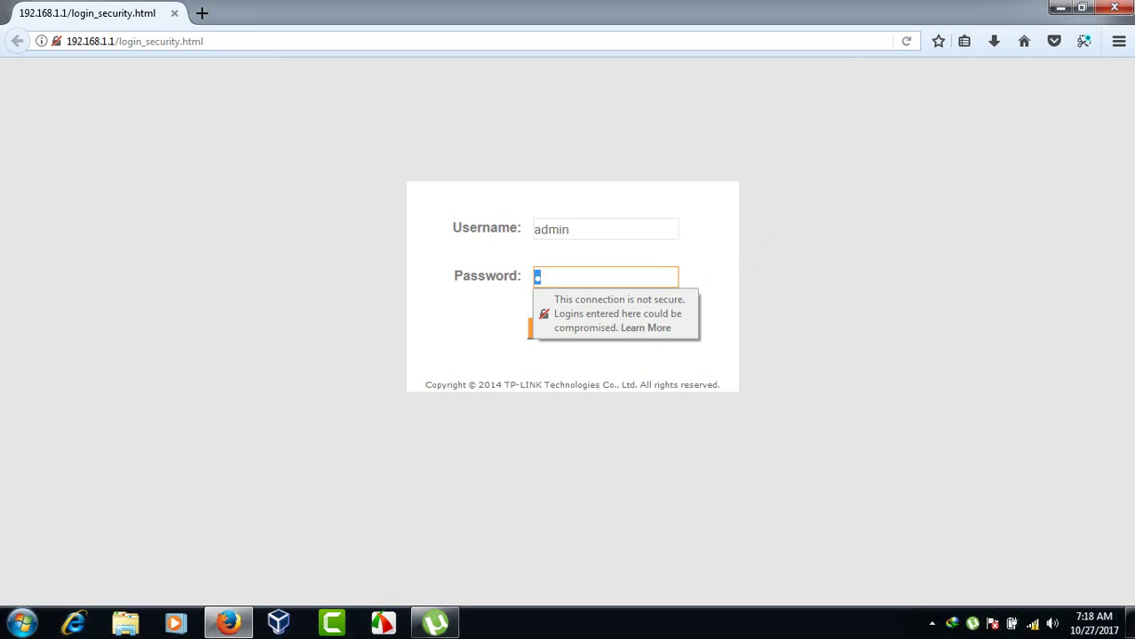
pyautogui.press('Return')
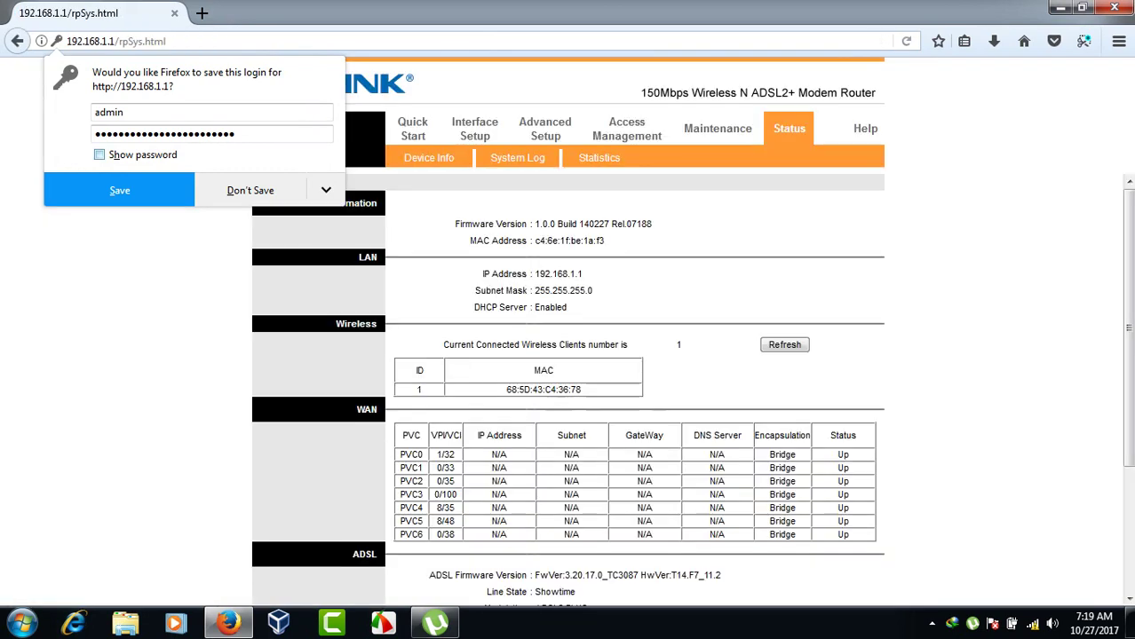
# Decline saving the login in Firefox and go to the Quick Start page.
pyautogui.click(250, 190)
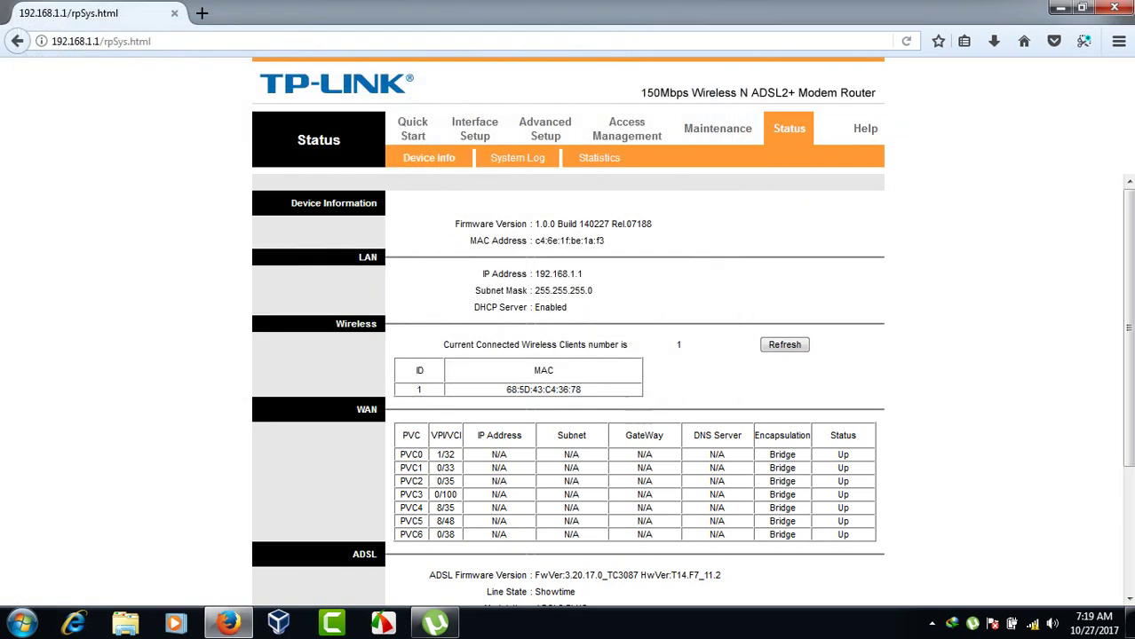
pyautogui.click(412, 129)
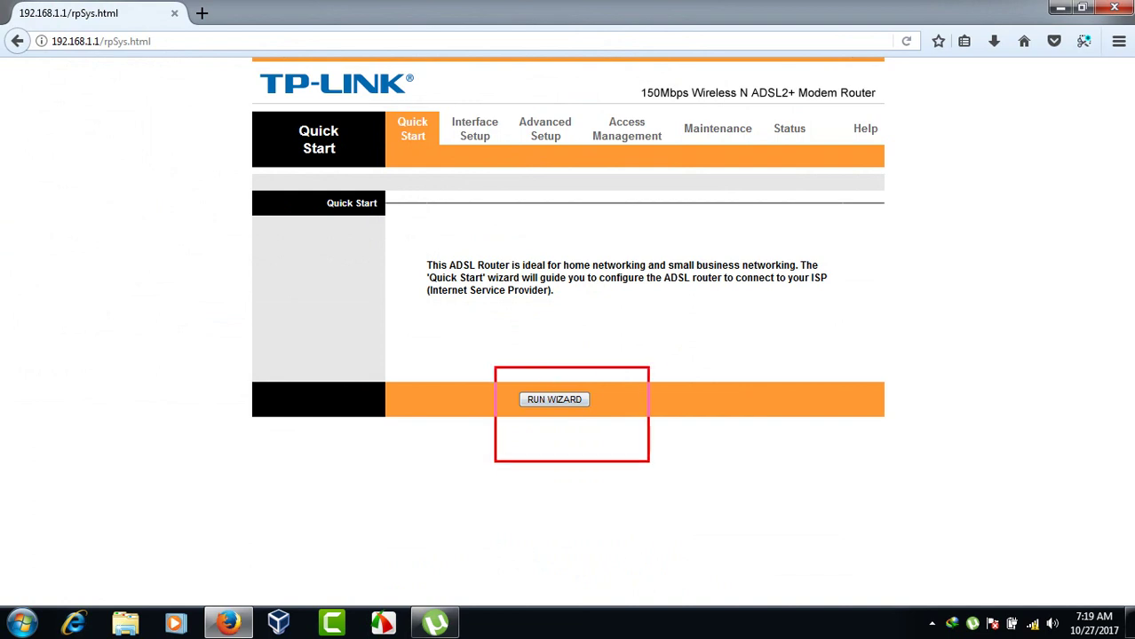
# Run the wizard and set the time zone to (GMT+05:30) Chennai, Kolkata, Mumbai, New Delhi.
pyautogui.click(554, 400)
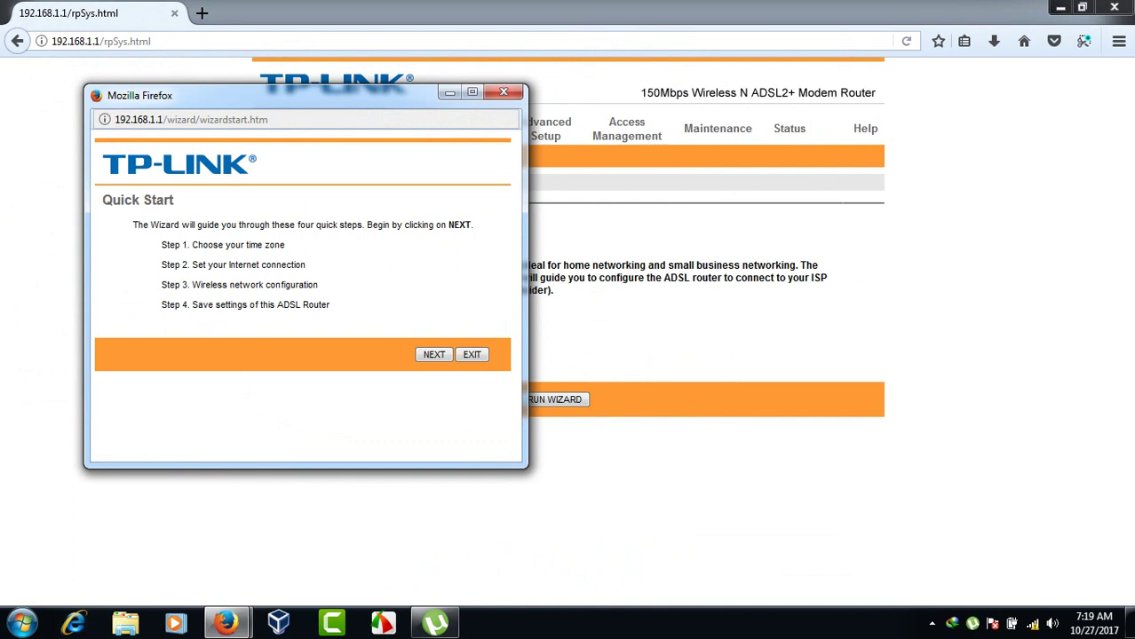
pyautogui.press('Return')
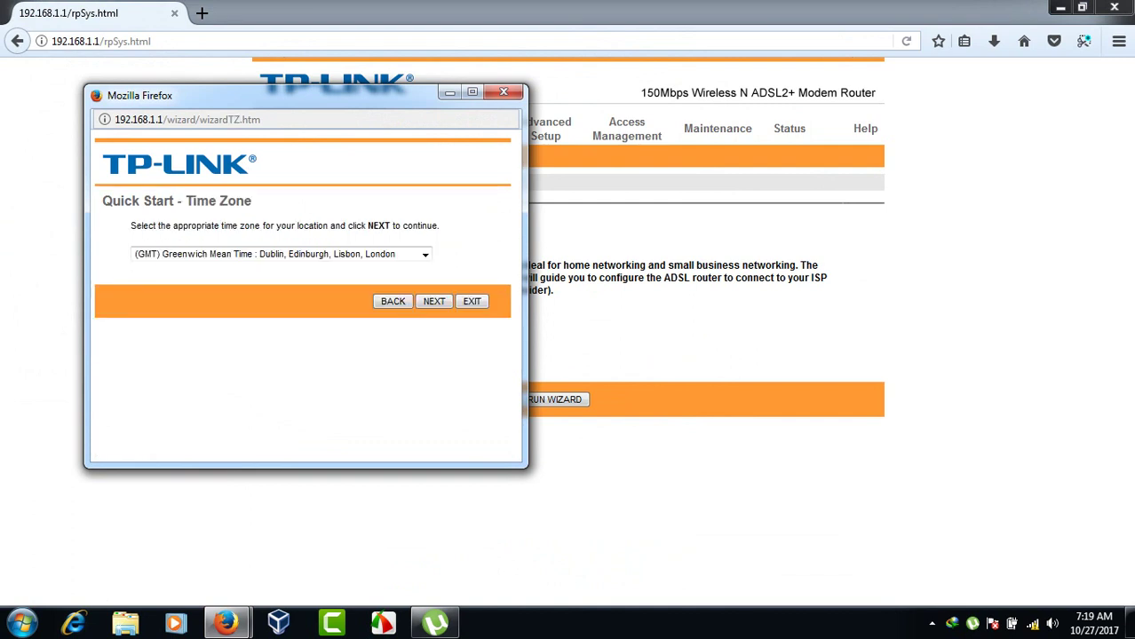
pyautogui.click(281, 254)
pyautogui.scroll(-2, 298, 366)
pyautogui.scroll(-4, 298, 360)
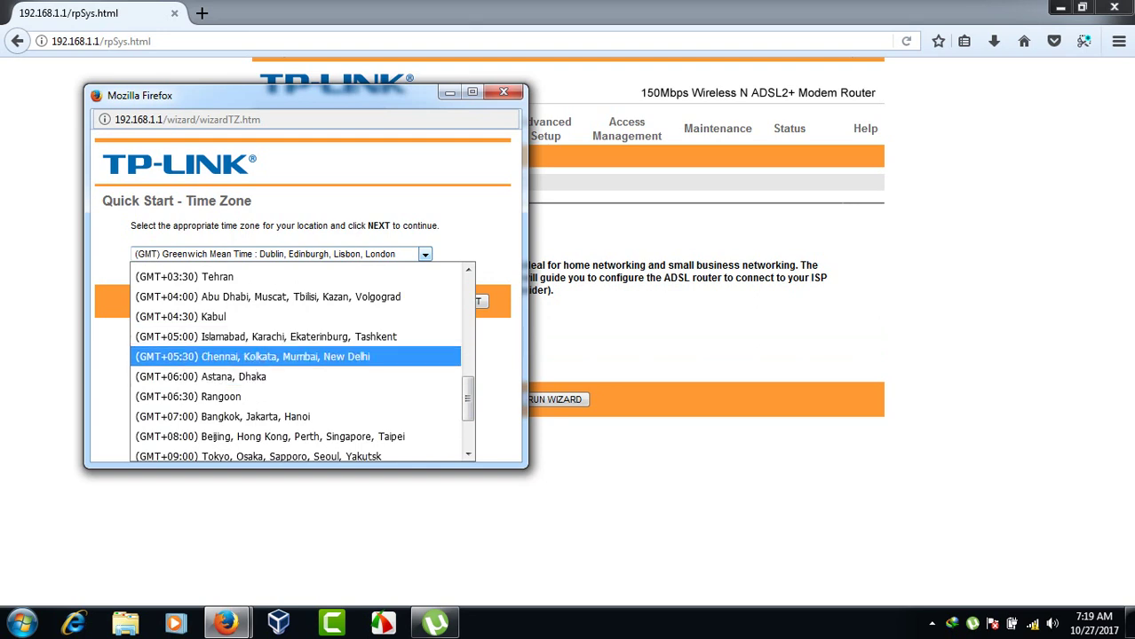
pyautogui.click(252, 356)
pyautogui.click(433, 301)
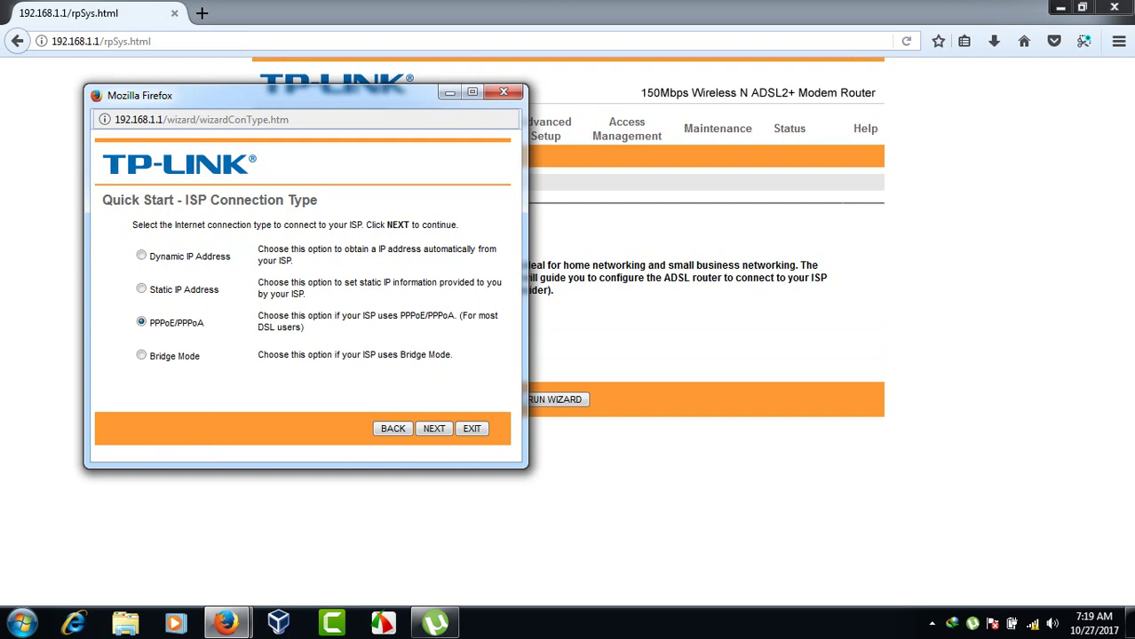
# Keep PPPoE/PPPoA, enter the ISP username, reuse it as password, and set VCI to 81.
pyautogui.click(433, 429)
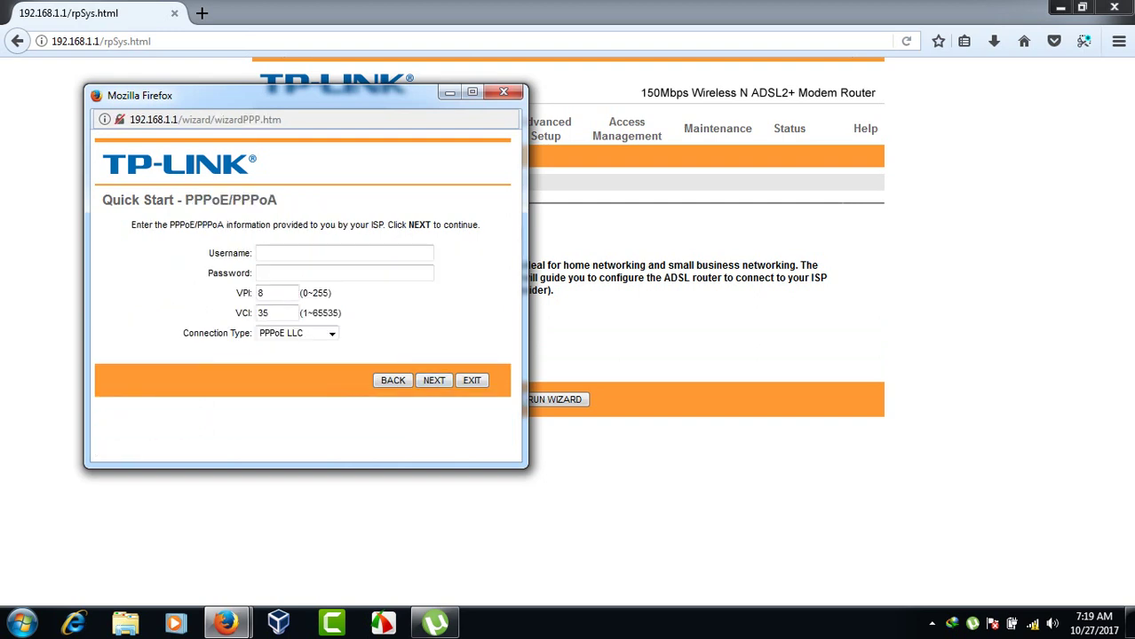
pyautogui.click(345, 253)
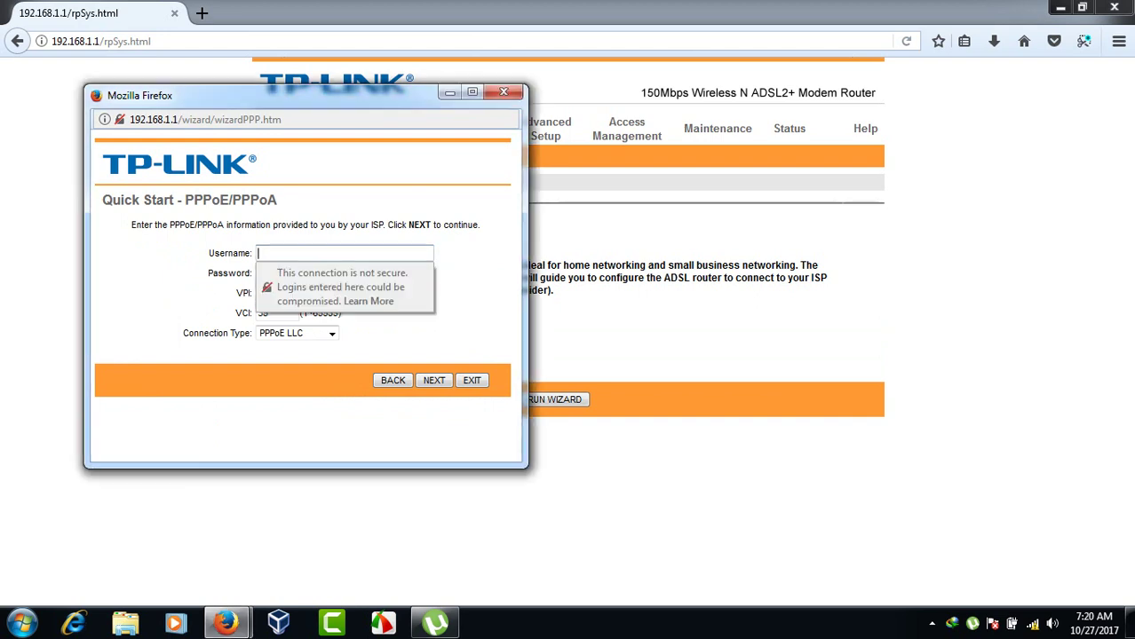
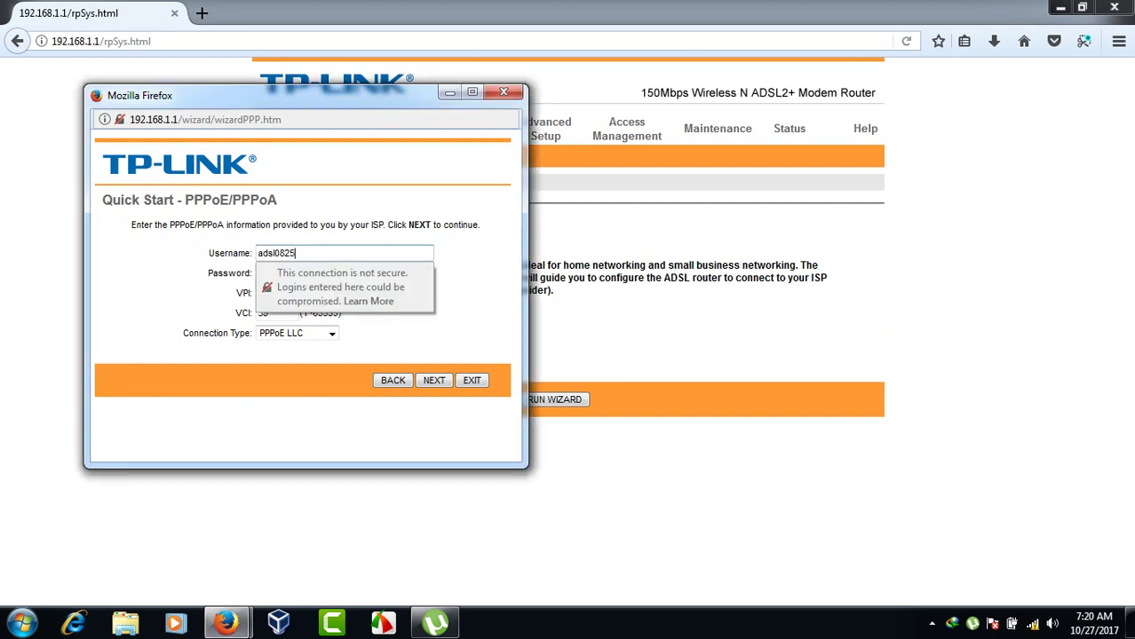
pyautogui.hotkey('shift', 'Left')
pyautogui.hotkey('shift', 'Left')
pyautogui.hotkey('shift', 'Left')
pyautogui.hotkey('shift', 'Left')
pyautogui.hotkey('shift', 'Left')
pyautogui.hotkey('shift', 'Left')
pyautogui.hotkey('shift', 'Left')
pyautogui.hotkey('shift', 'Left')
pyautogui.hotkey('shift', 'Left')
pyautogui.hotkey('shift', 'Left')
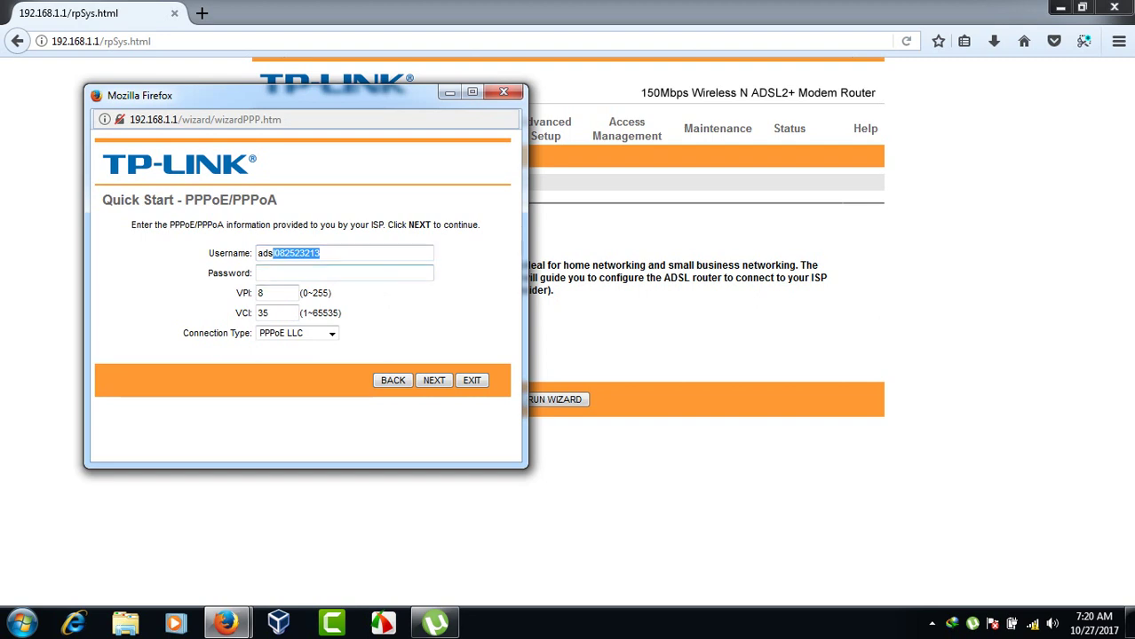
pyautogui.press('End')
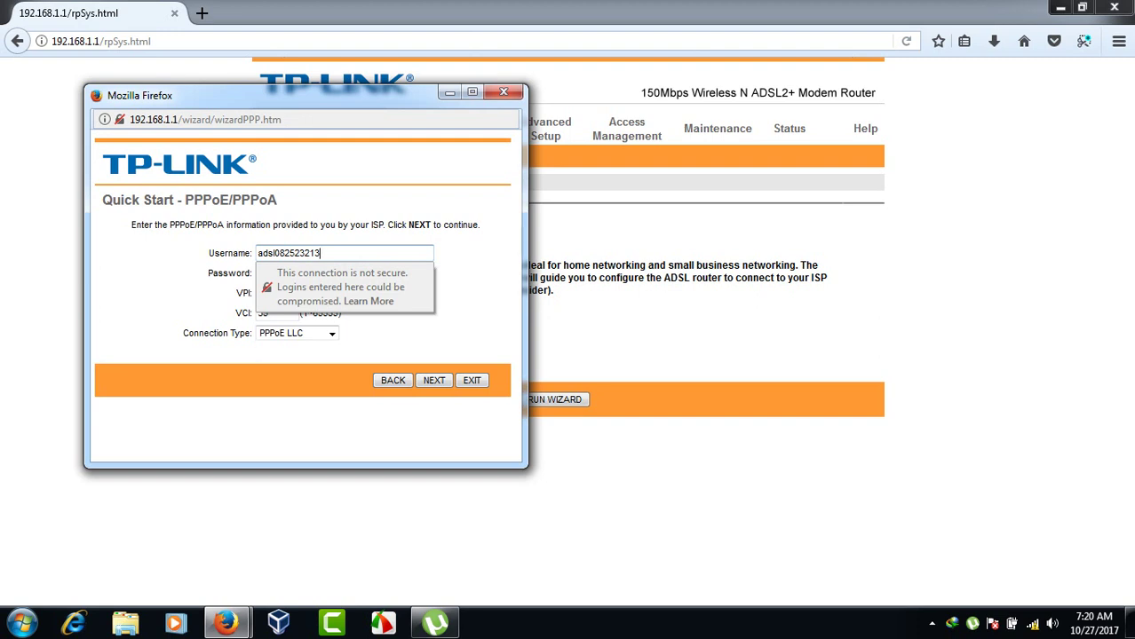
pyautogui.hotkey('ctrl', 'a')
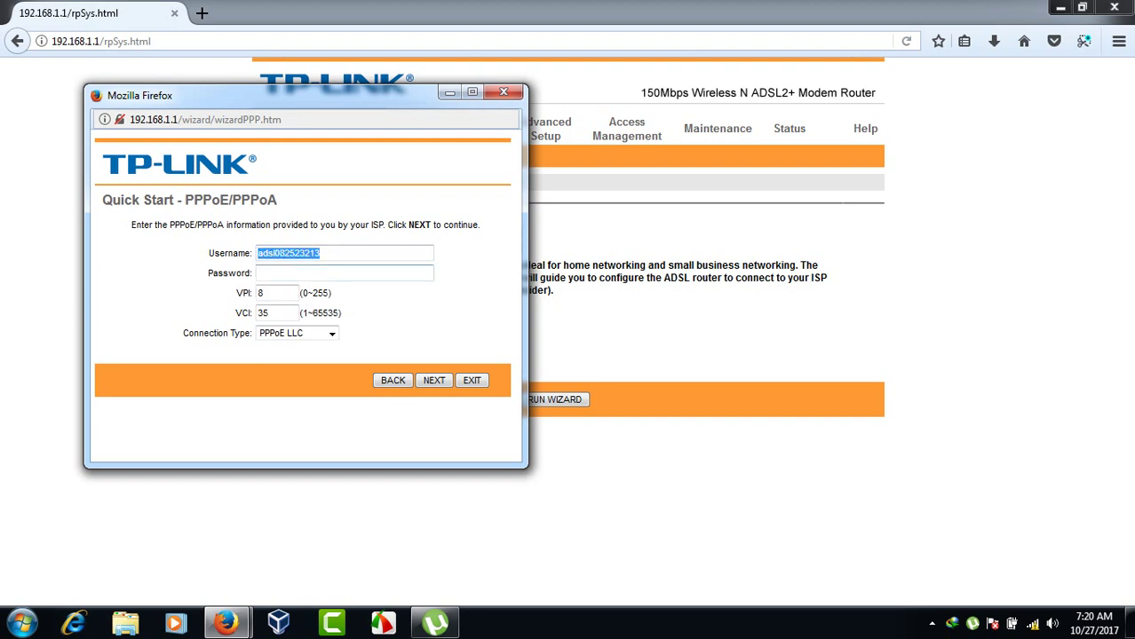
pyautogui.press('Tab')
pyautogui.hotkey('ctrl', 'v')
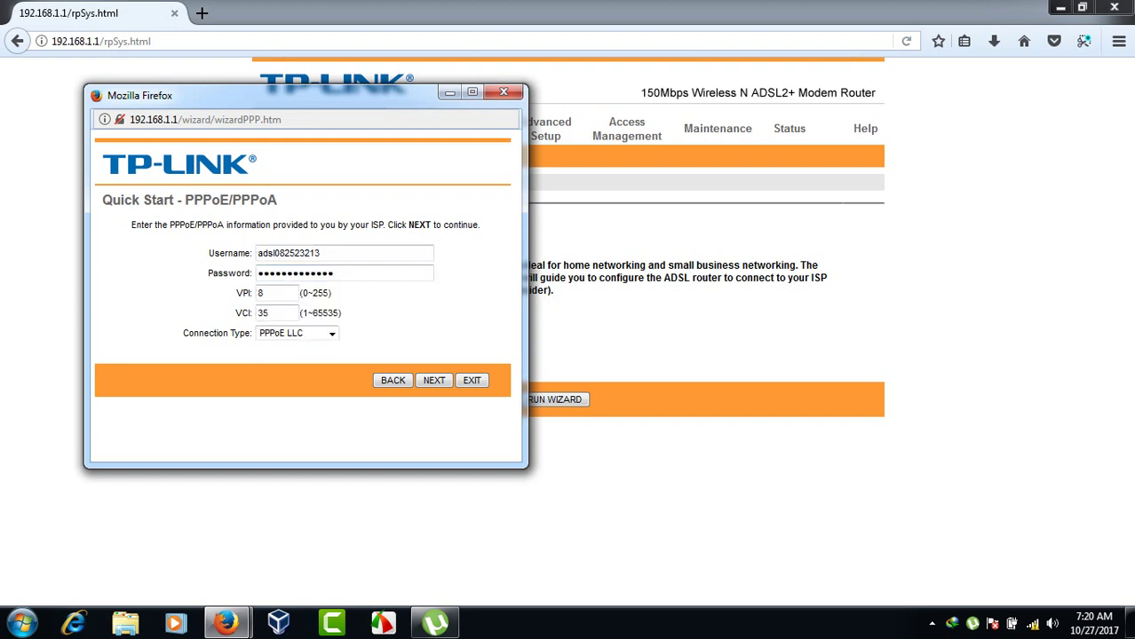
pyautogui.press('Tab')
pyautogui.write('81')
# Replace the default network name TP-LINK_BE1AF3 with SSID 'SOTI COMPUTER'.
pyautogui.press('Return')
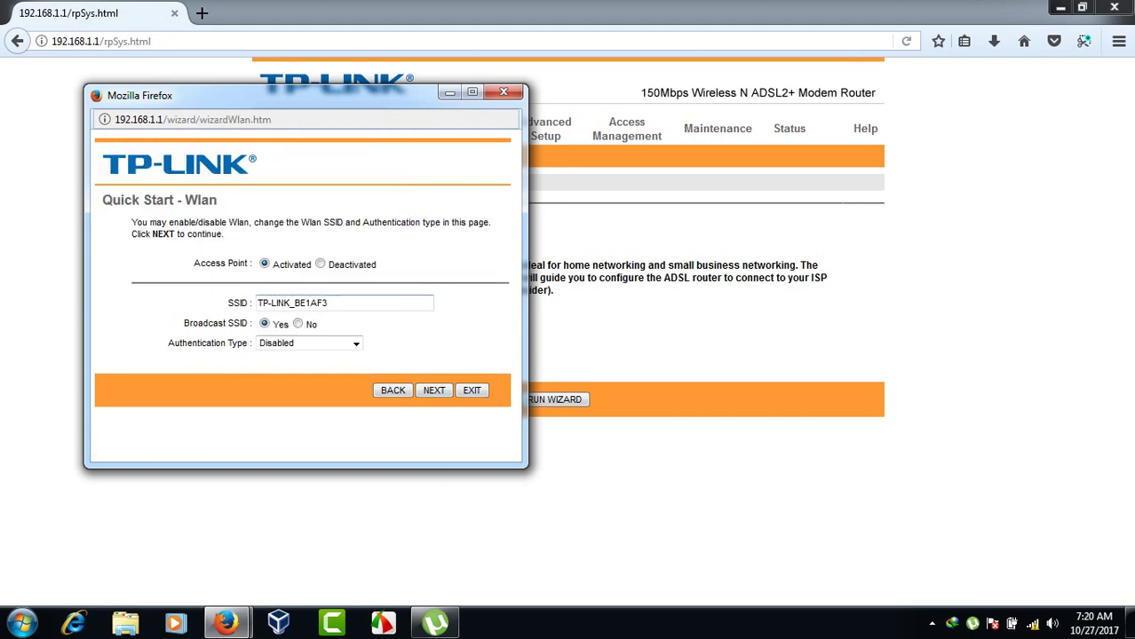
pyautogui.moveTo(329, 303); pyautogui.dragTo(256, 303)
pyautogui.press('BackSpace')
pyautogui.write('SEO')
pyautogui.press('BackSpace')
pyautogui.press('BackSpace')
pyautogui.write('TO')
pyautogui.press('BackSpace')
pyautogui.press('BackSpace')
pyautogui.write('OPT')
pyautogui.press('BackSpace')
pyautogui.press('BackSpace')
pyautogui.write('TI COMPUTER')
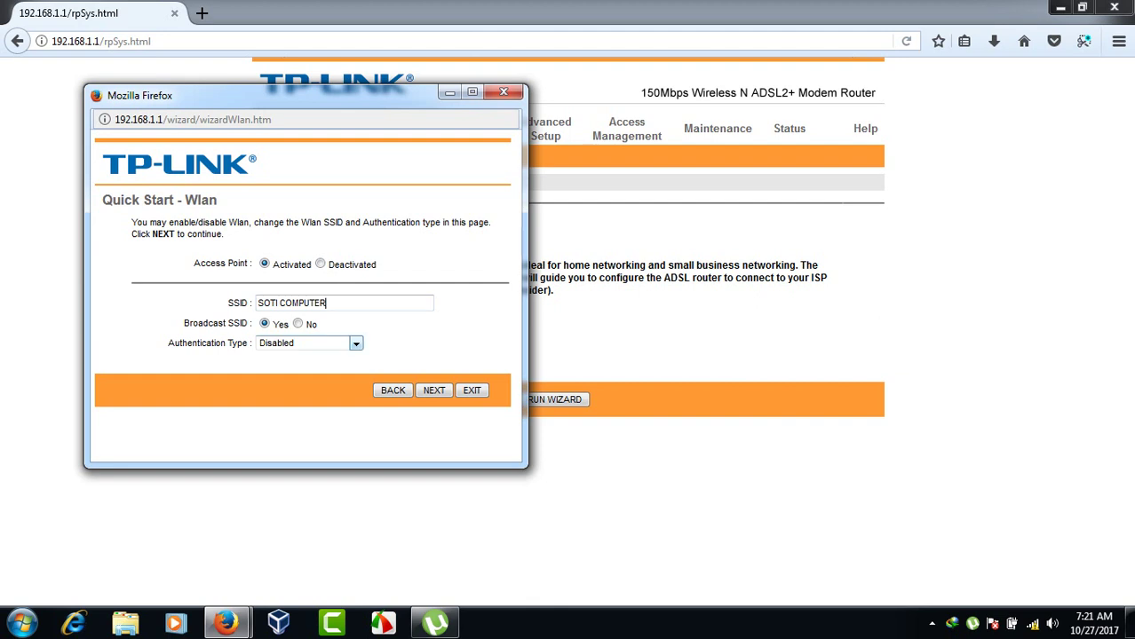
# Set WPA-PSK/WPA2-PSK authentication with the pre-shared key and submit the Wlan page.
pyautogui.click(355, 343)
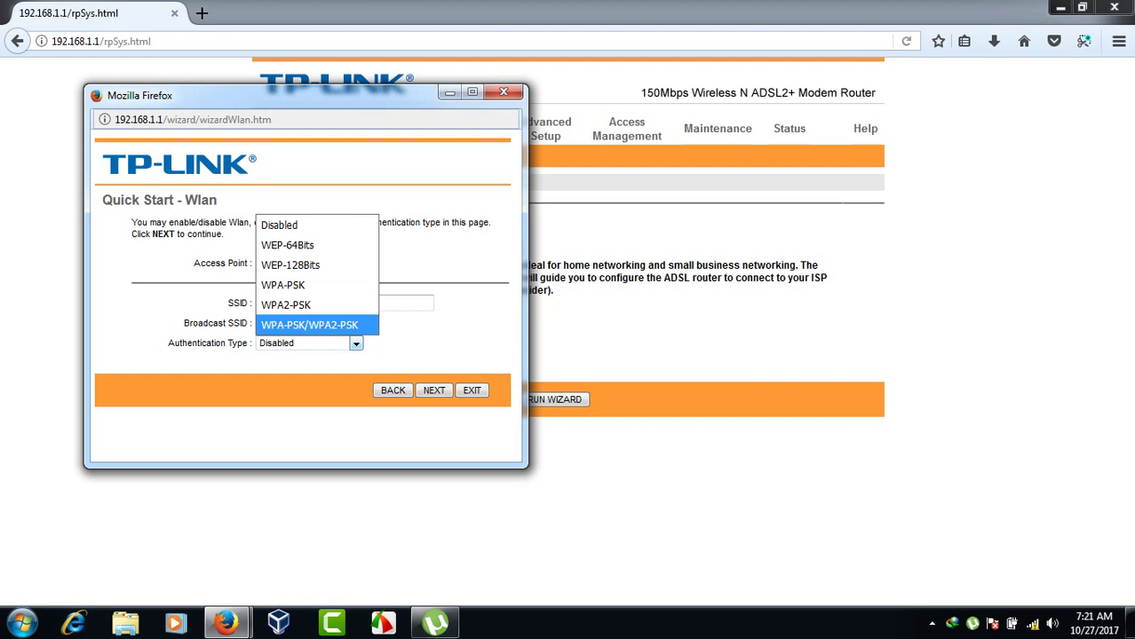
pyautogui.click(309, 325)
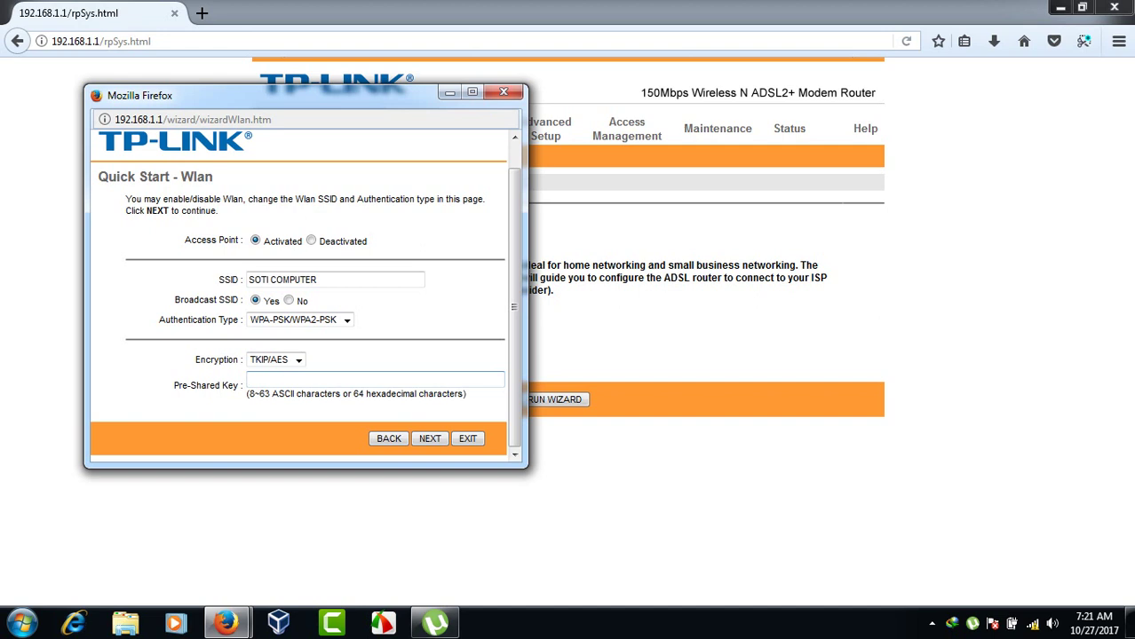
pyautogui.press('Return')
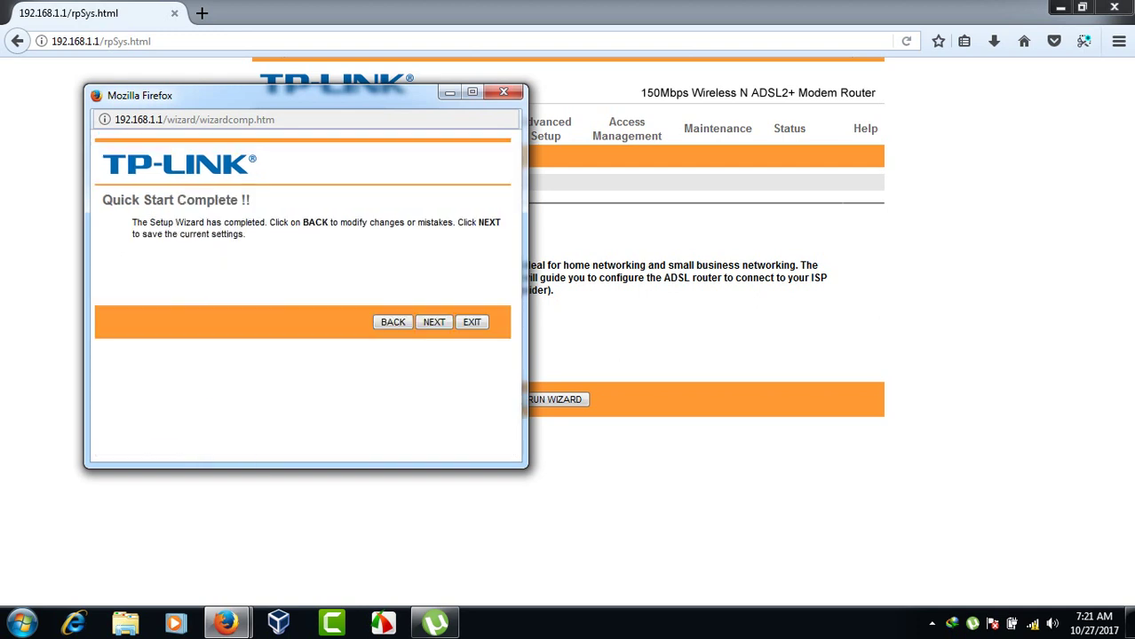
# Save the Quick Start settings and join the SOTI COMPUTER Wi-Fi with its security key.
pyautogui.press('Return')
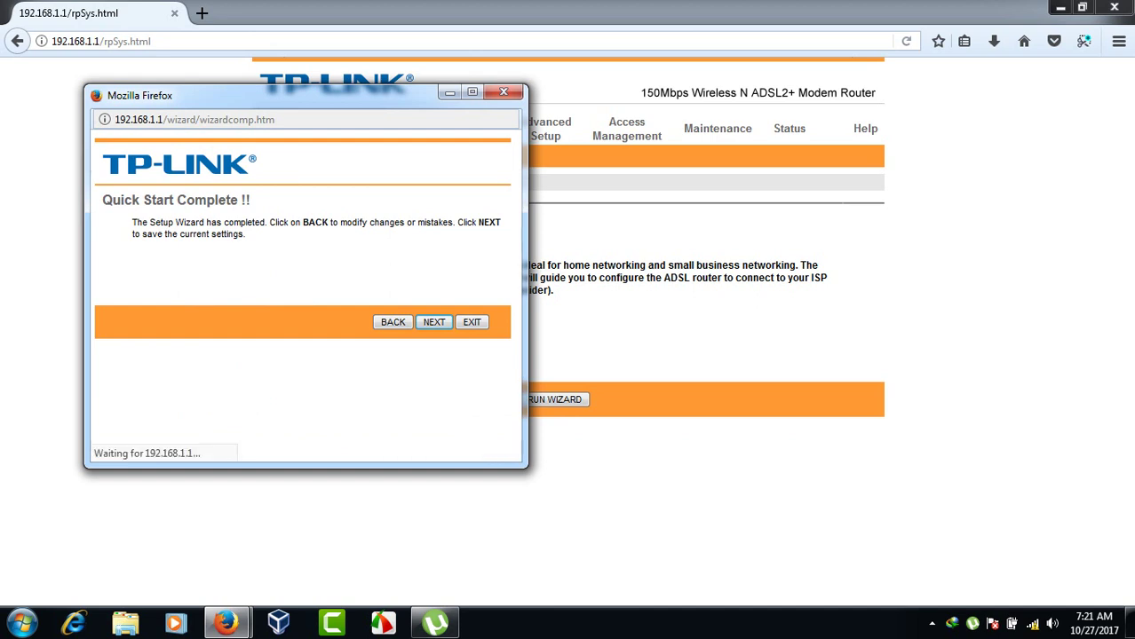
pyautogui.click(1033, 624)
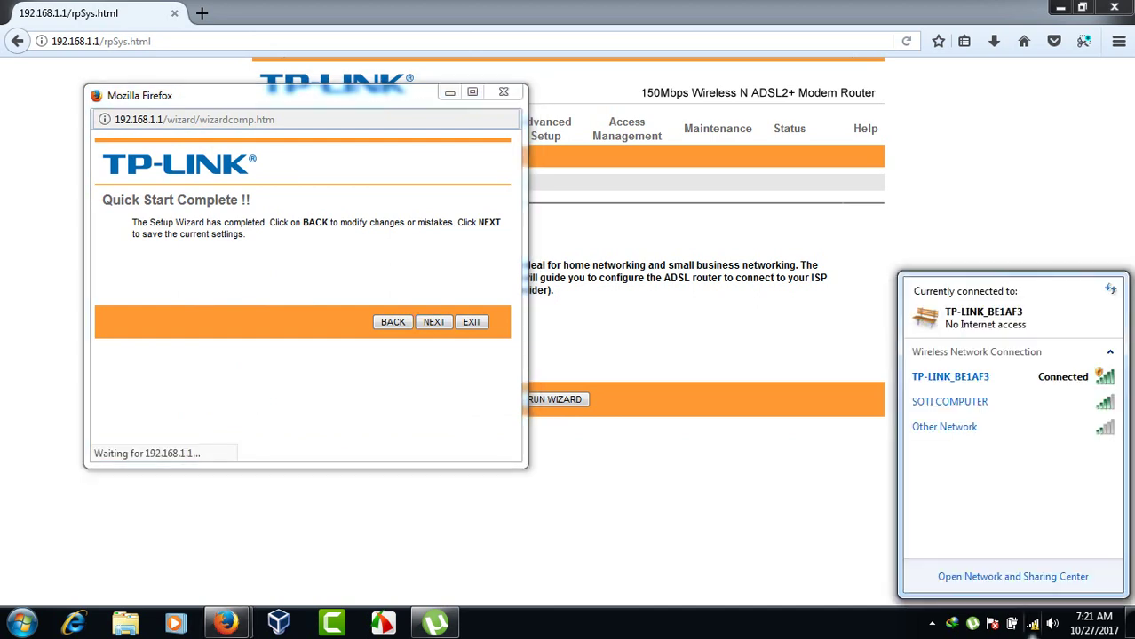
pyautogui.click(976, 401)
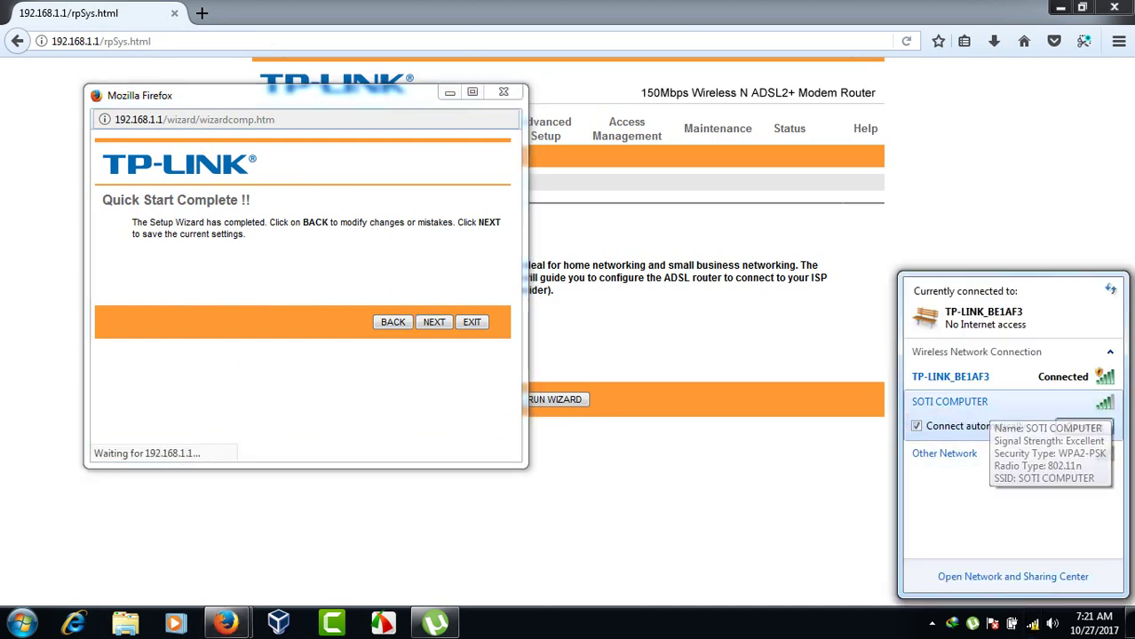
pyautogui.click(1076, 452)
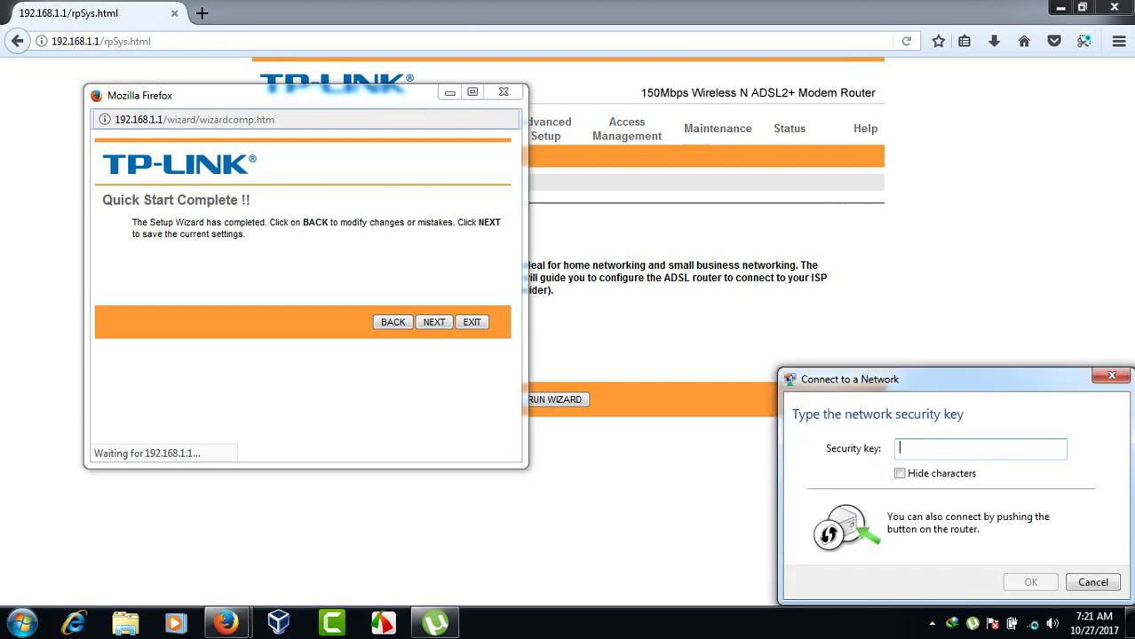
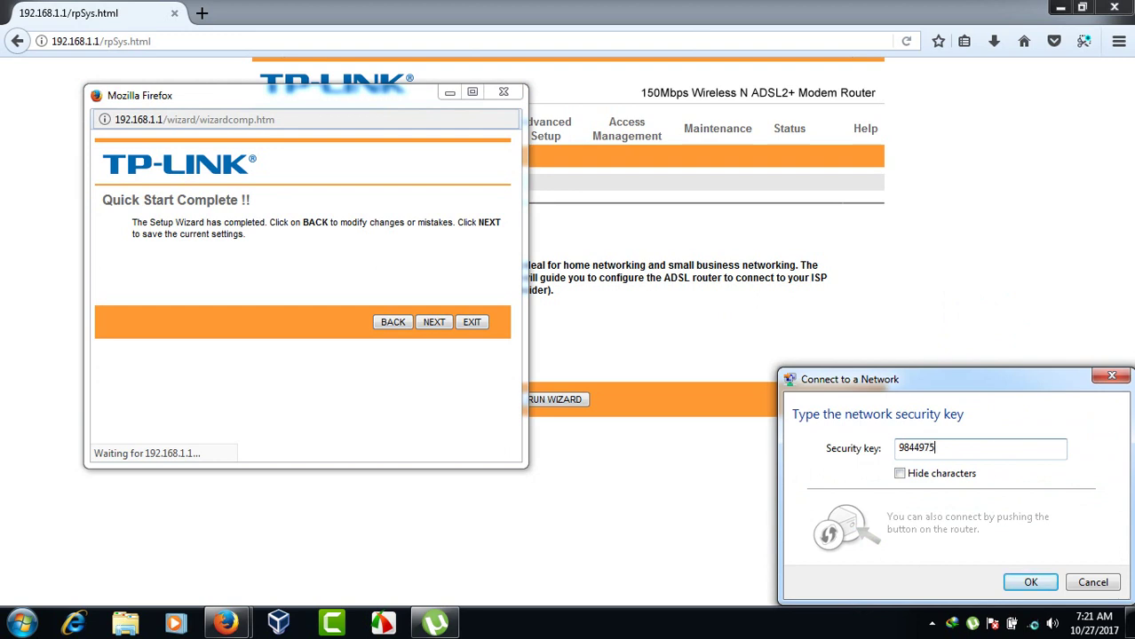
pyautogui.press('Return')
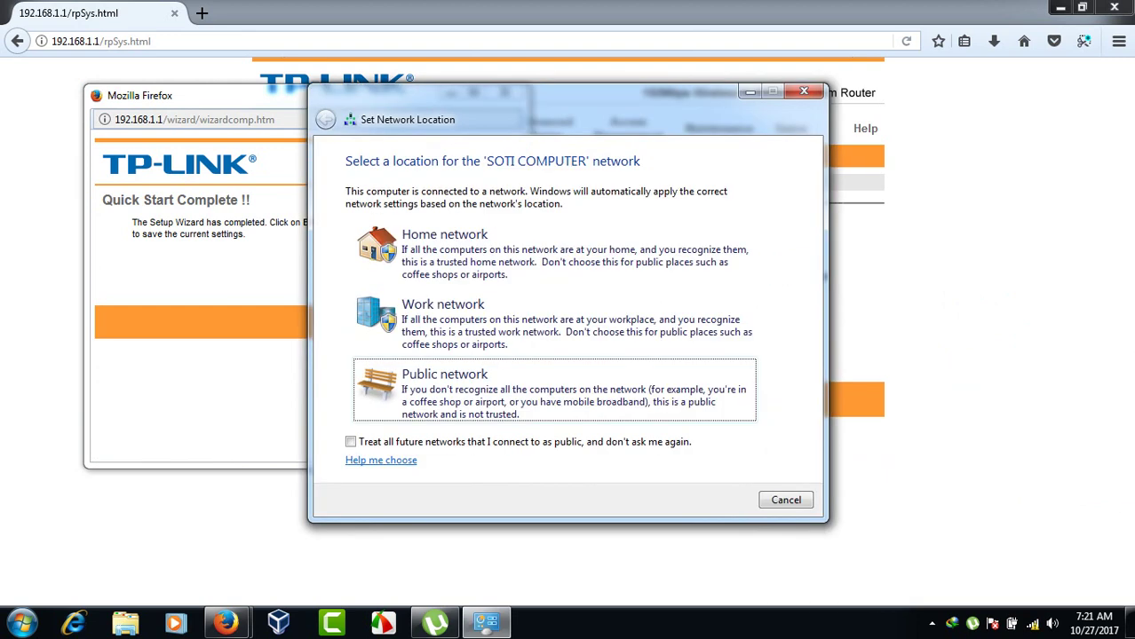
# Dismiss the network location prompt, finish the wizard, and check the Wi-Fi status.
pyautogui.press('Escape')
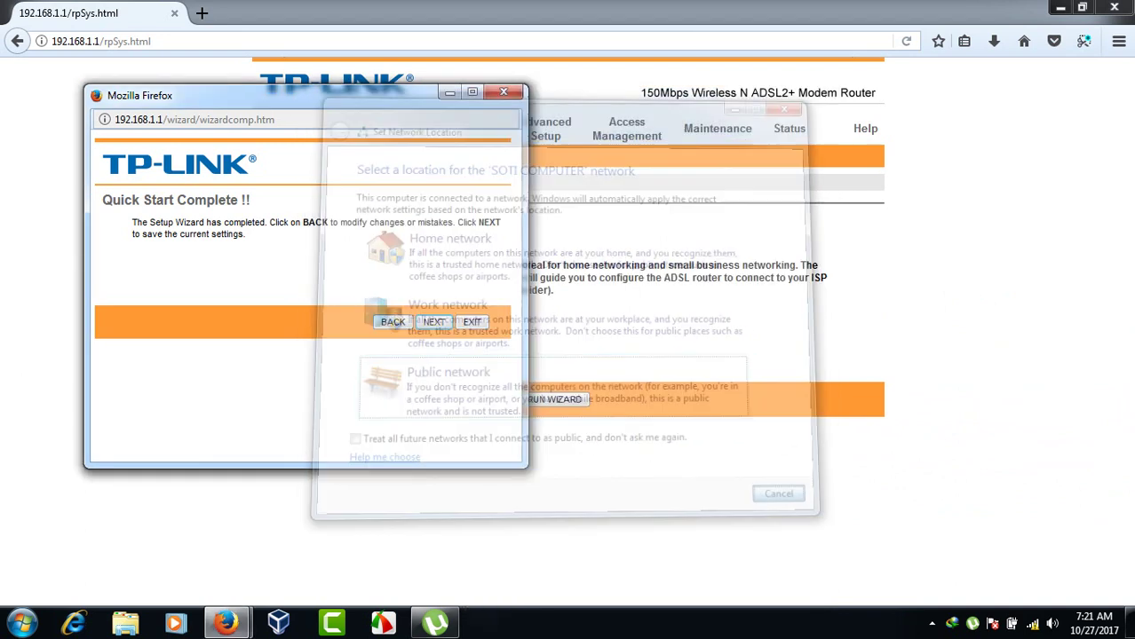
pyautogui.click(434, 321)
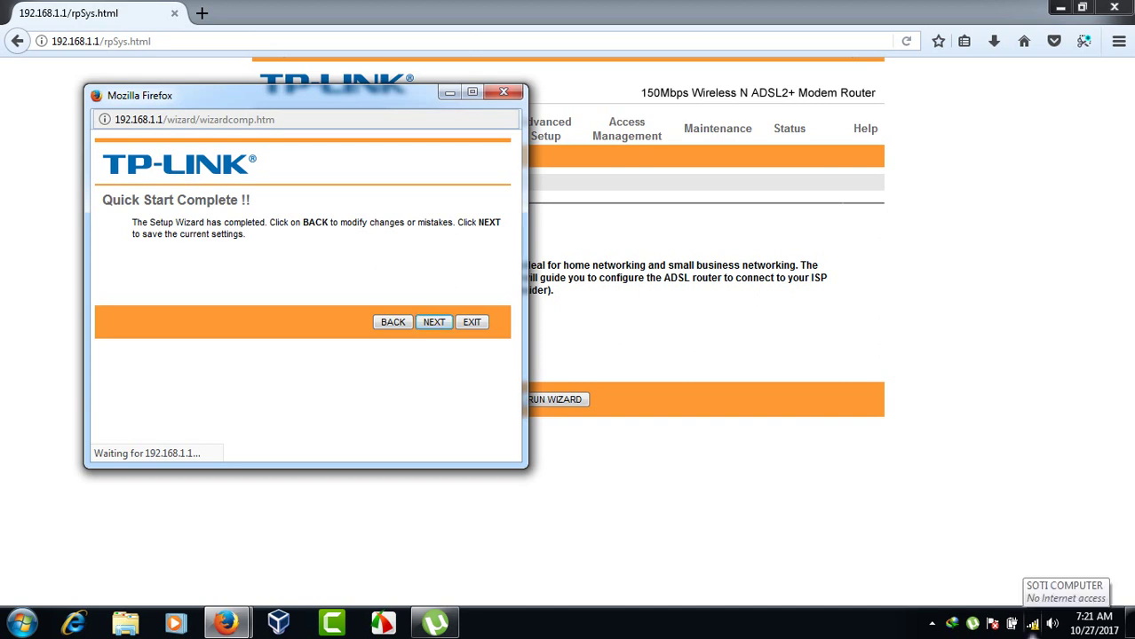
pyautogui.click(1032, 626)
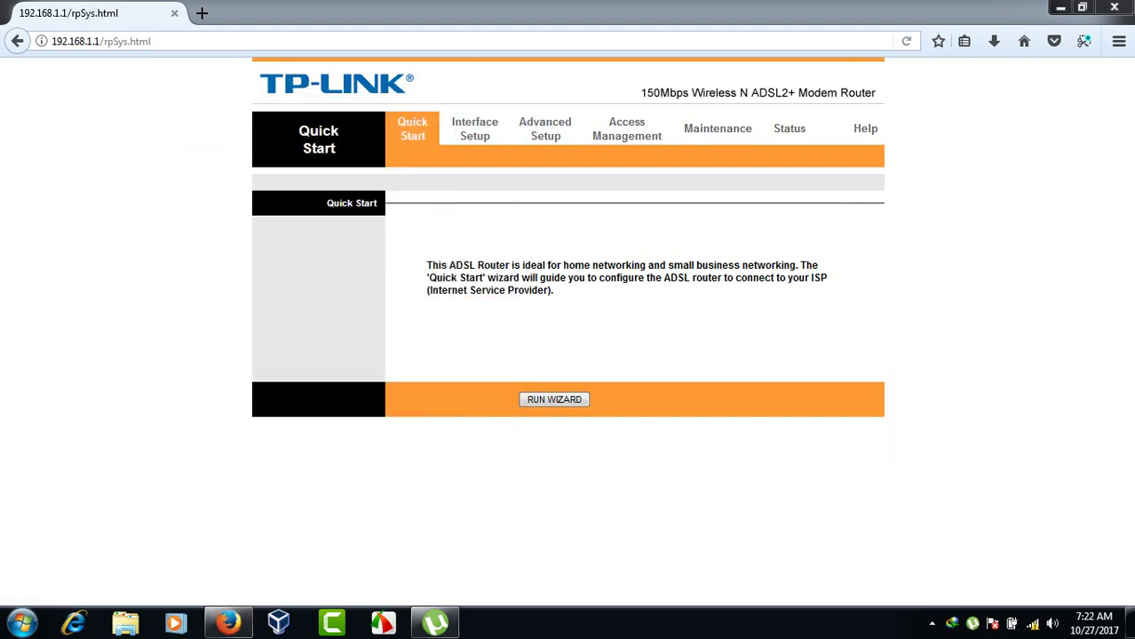
# Close Firefox, check the network status, and launch Command Prompt via Start search.
pyautogui.click(1114, 7)
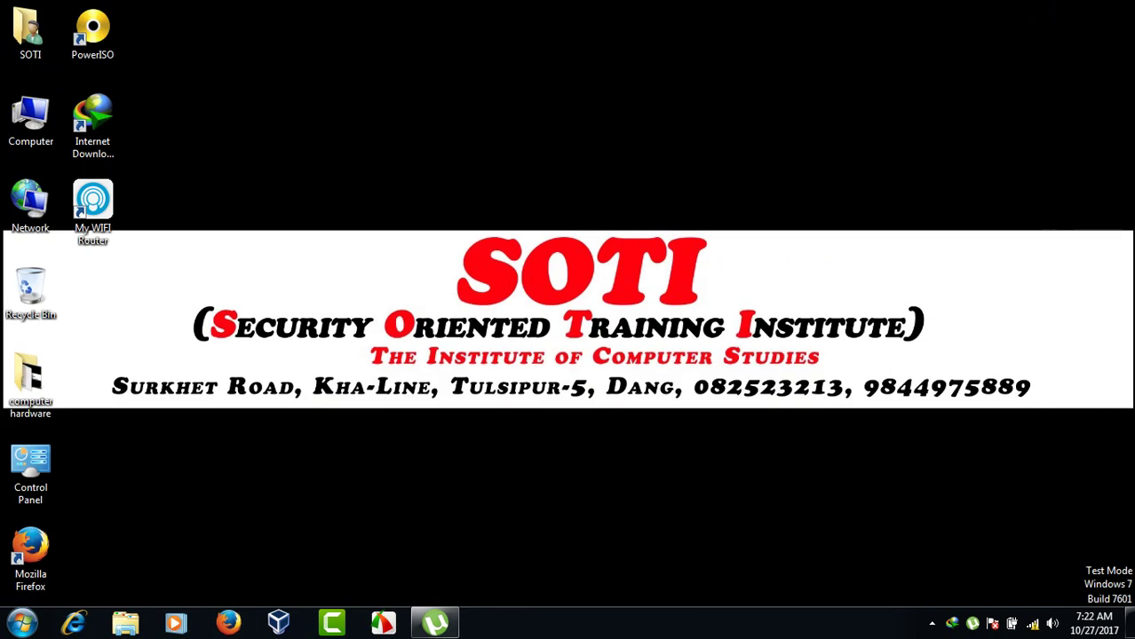
pyautogui.click(1032, 624)
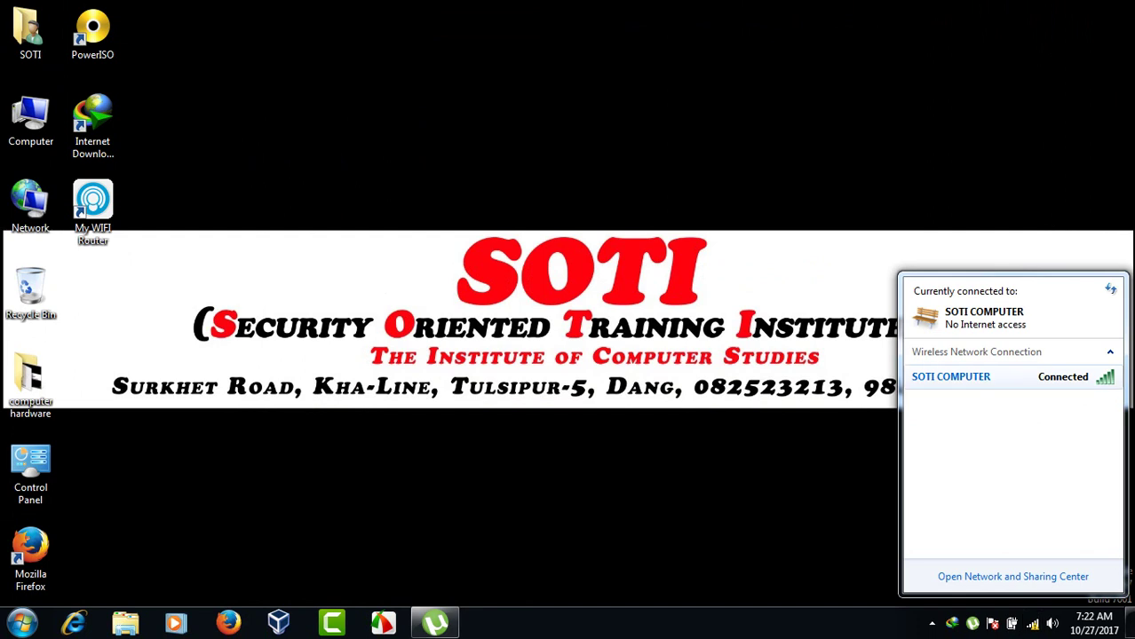
pyautogui.click(21, 623)
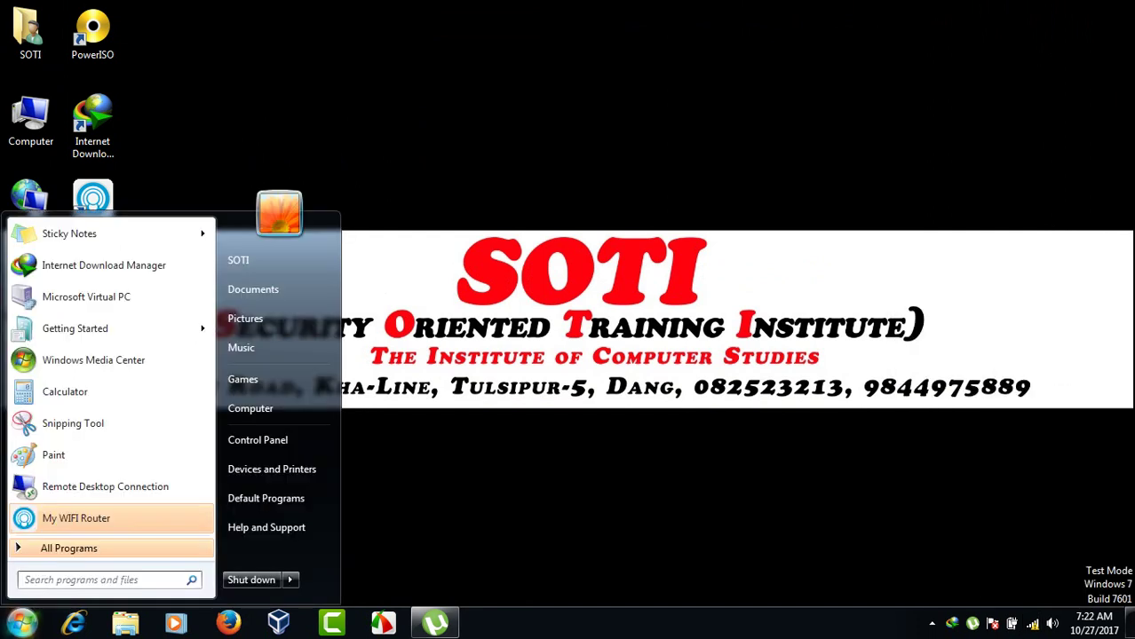
pyautogui.write('CMD')
pyautogui.press('Return')
# Run 'ping google.com' to confirm replies, then close the Command Prompt.
pyautogui.write('IPCON')
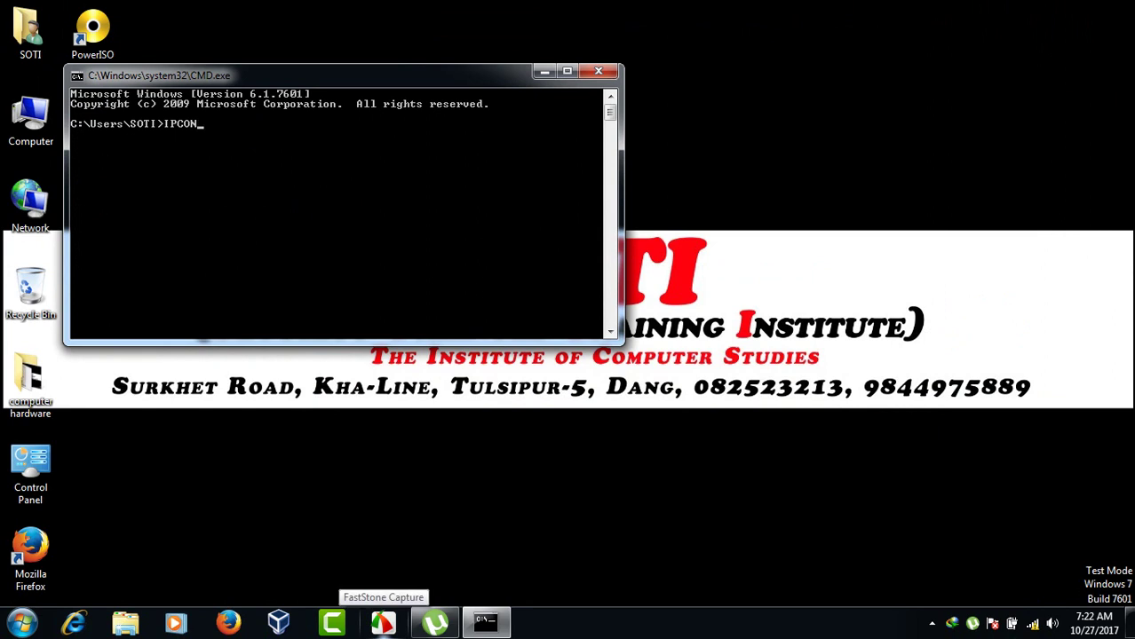
pyautogui.press('Escape')
pyautogui.write('PI')
pyautogui.press('BackSpace')
pyautogui.press('BackSpace')
pyautogui.write('ping google.com')
pyautogui.press('Return')
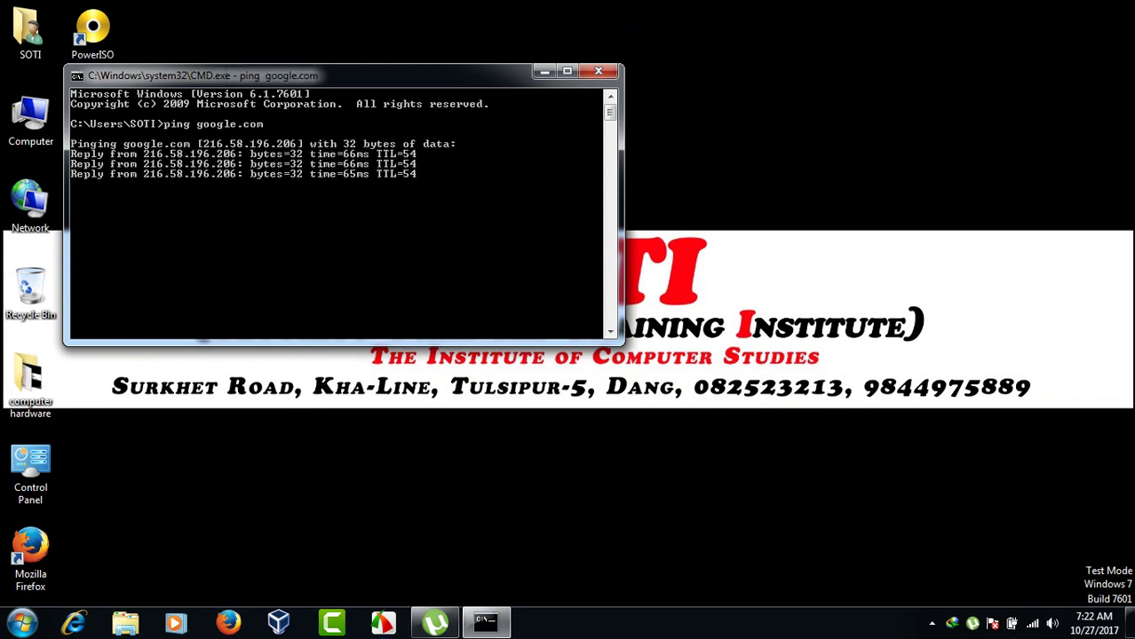
pyautogui.click(598, 70)
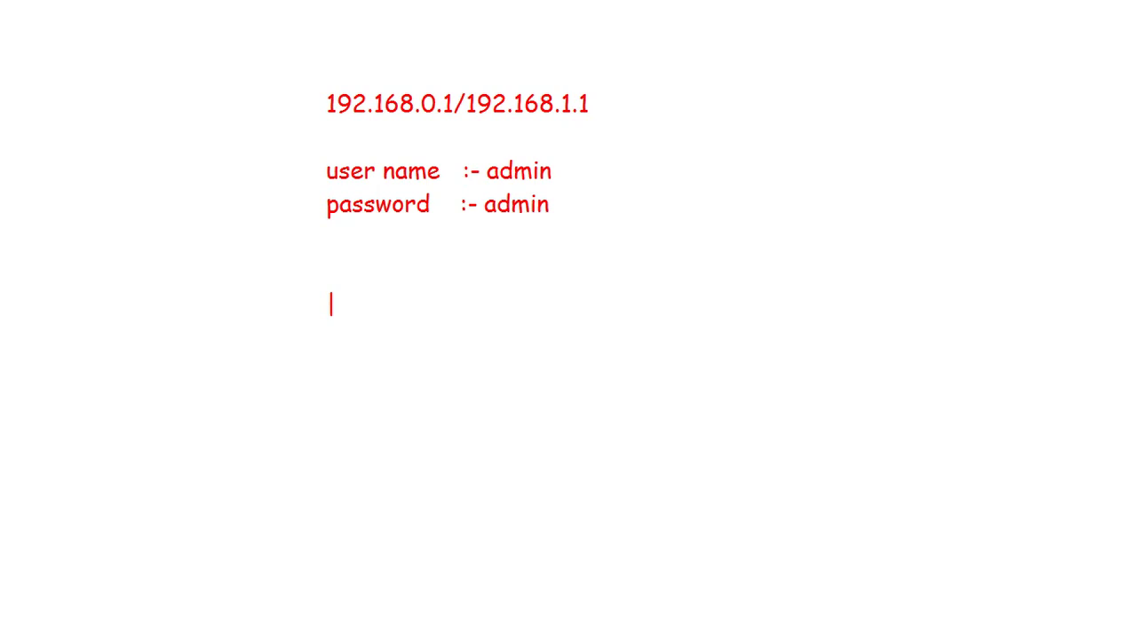
# Add a 'pppoe username :-' line with the ISP account username to the note.
pyautogui.write('u')
pyautogui.write('er')
pyautogui.press('BackSpace')
pyautogui.press('BackSpace')
pyautogui.write('username')
pyautogui.press('BackSpace')
pyautogui.press('BackSpace')
pyautogui.press('BackSpace')
pyautogui.press('BackSpace')
pyautogui.press('BackSpace')
pyautogui.press('BackSpace')
pyautogui.press('BackSpace')
pyautogui.press('BackSpace')
pyautogui.press('BackSpace')
pyautogui.write('sername')
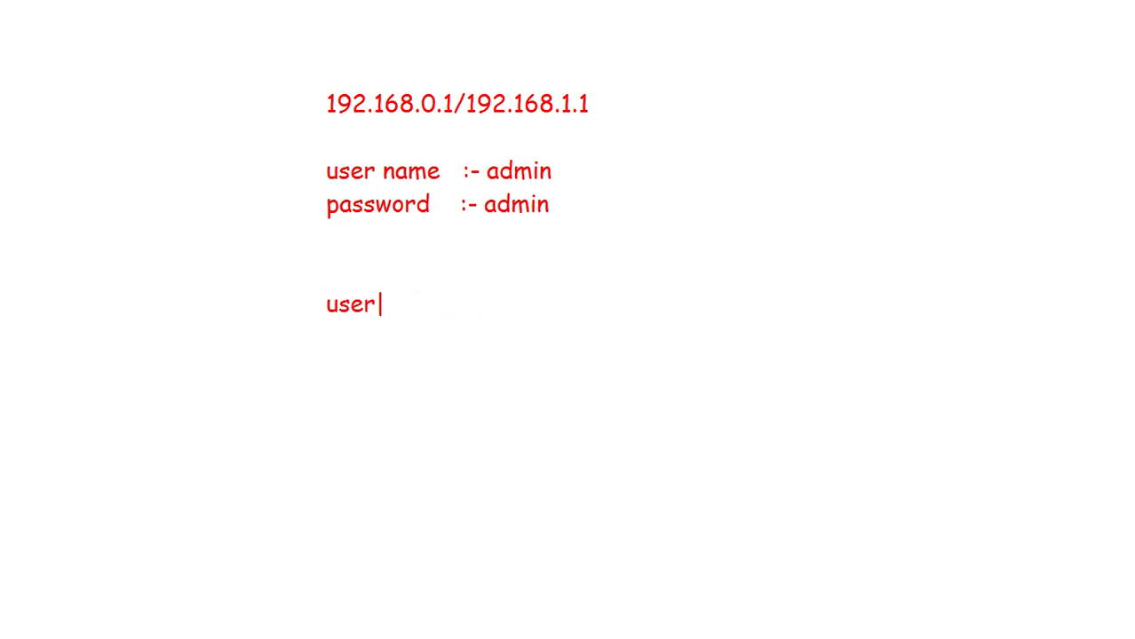
pyautogui.press('BackSpace')
pyautogui.press('BackSpace')
pyautogui.press('BackSpace')
pyautogui.press('BackSpace')
pyautogui.press('BackSpace')
pyautogui.press('BackSpace')
pyautogui.press('BackSpace')
pyautogui.press('BackSpace')
pyautogui.press('BackSpace')
pyautogui.write('pppoe u')
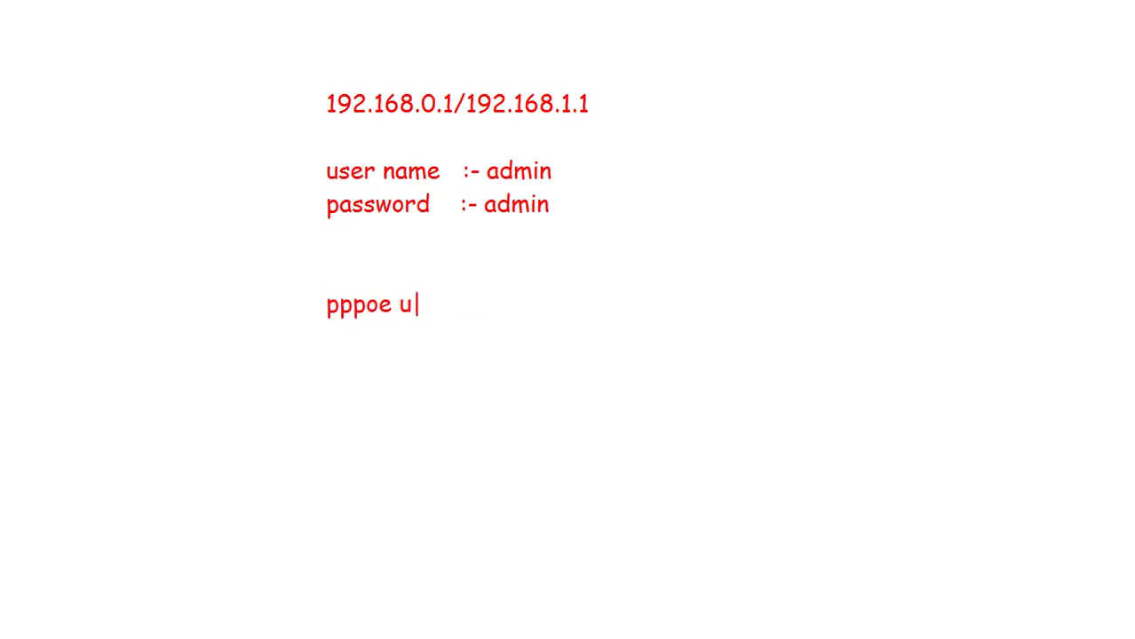
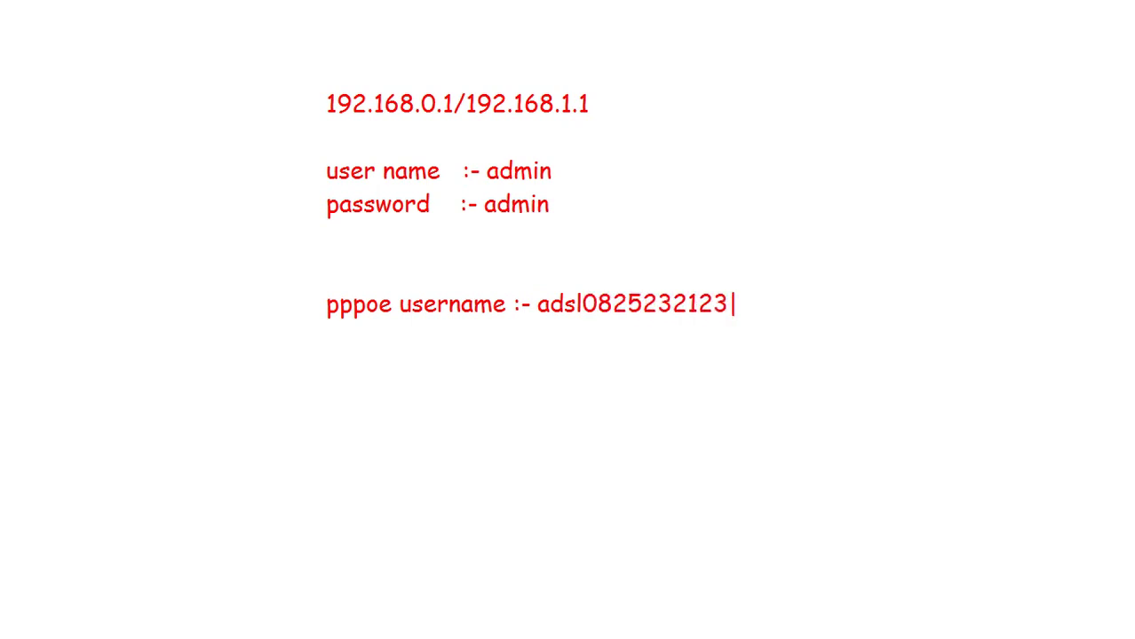
pyautogui.press('Return')
# Begin a 'pppoe password' line below the username line.
pyautogui.write('ppo')
pyautogui.press('BackSpace')
pyautogui.write('poe')
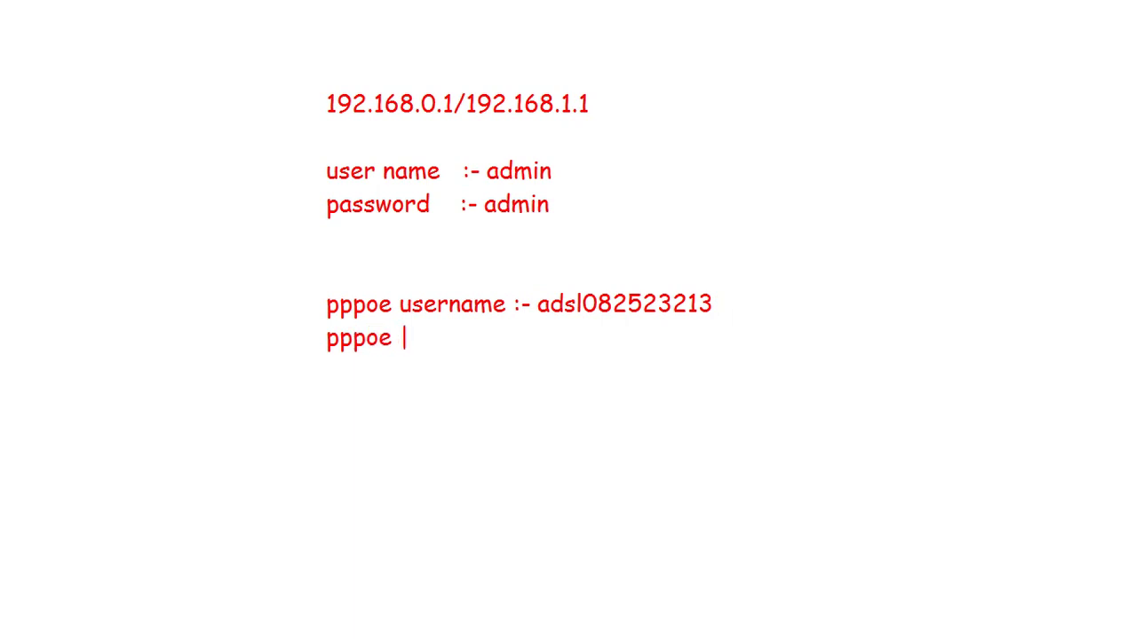